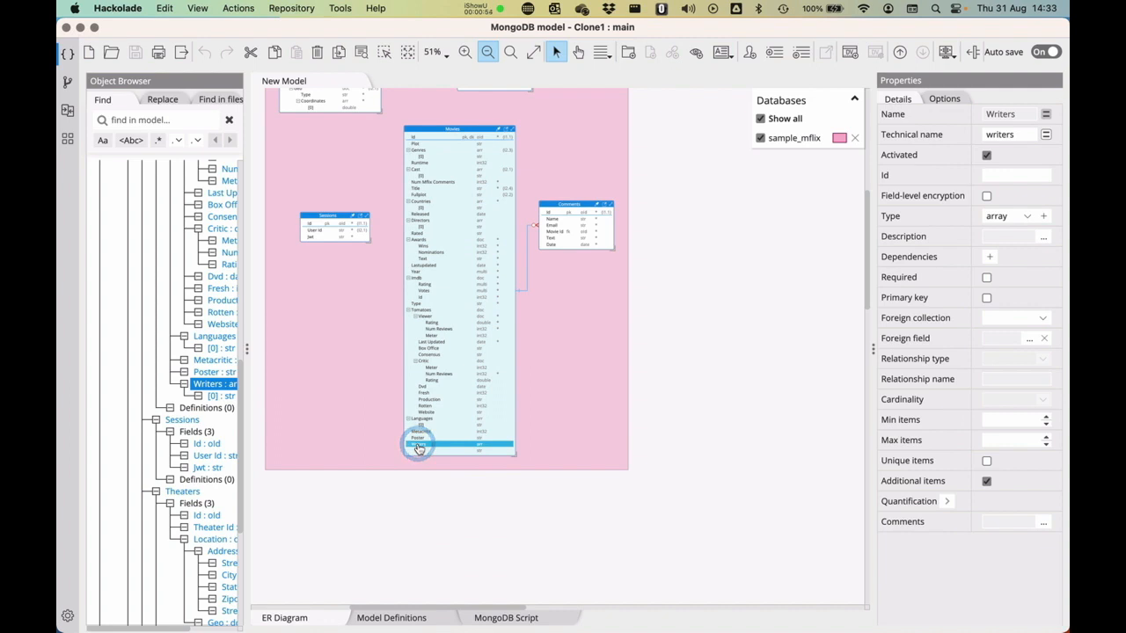
- Add a numeric field named Score1 after Writers in the Movies collection, then save and close the model
key("super+s")
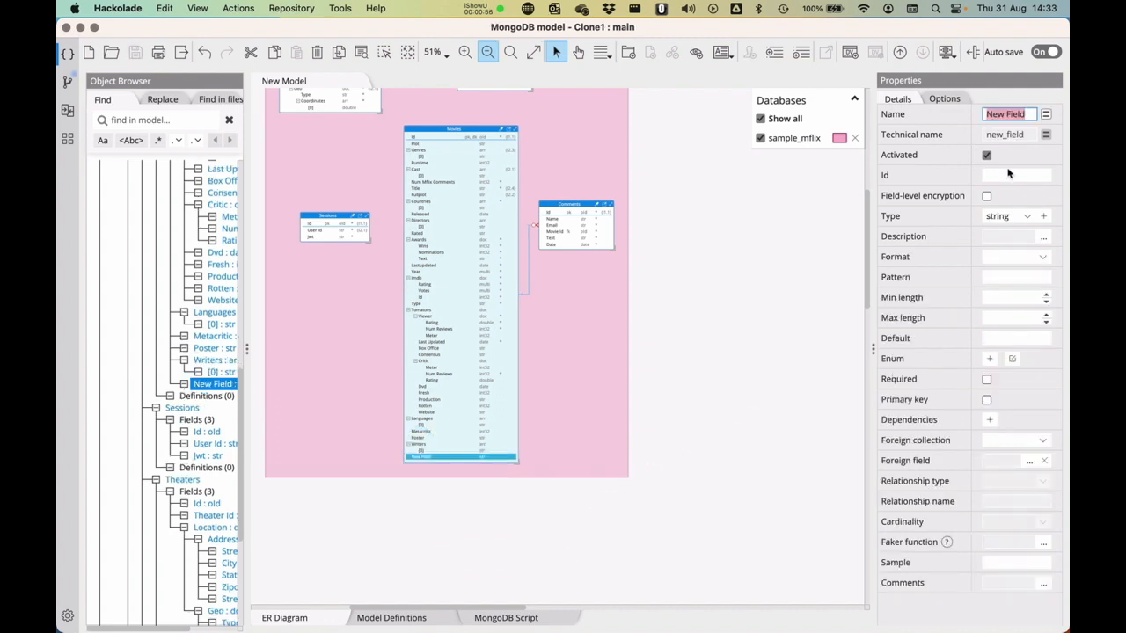
left_click(1011, 112)
type("Score")
left_click(1022, 216)
left_click(1002, 233)
left_click(762, 281)
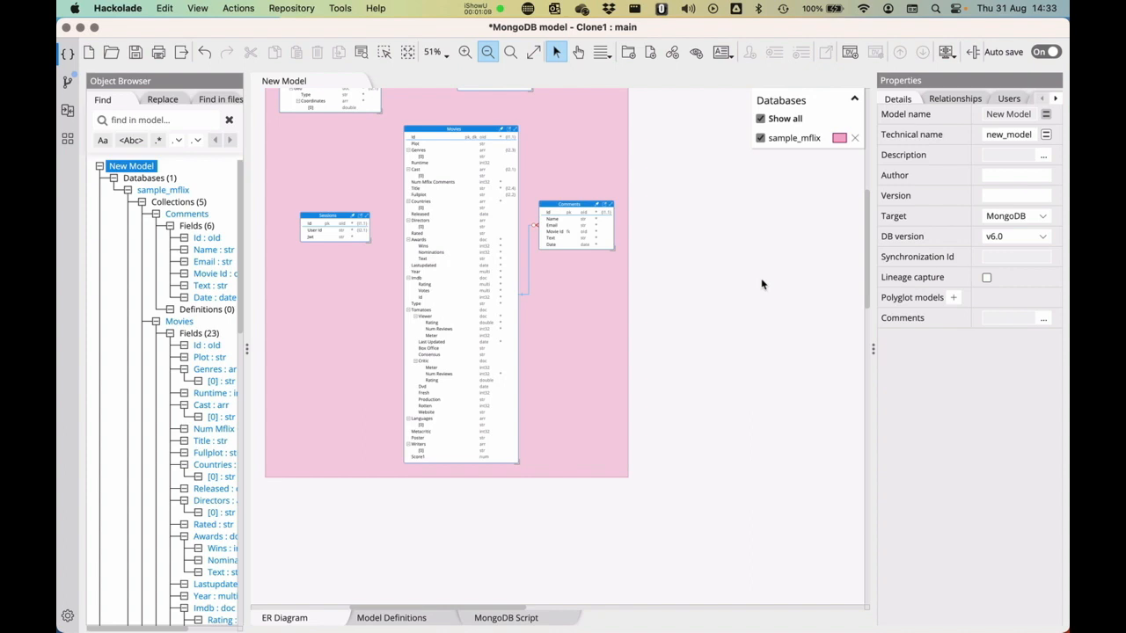
left_click(681, 350)
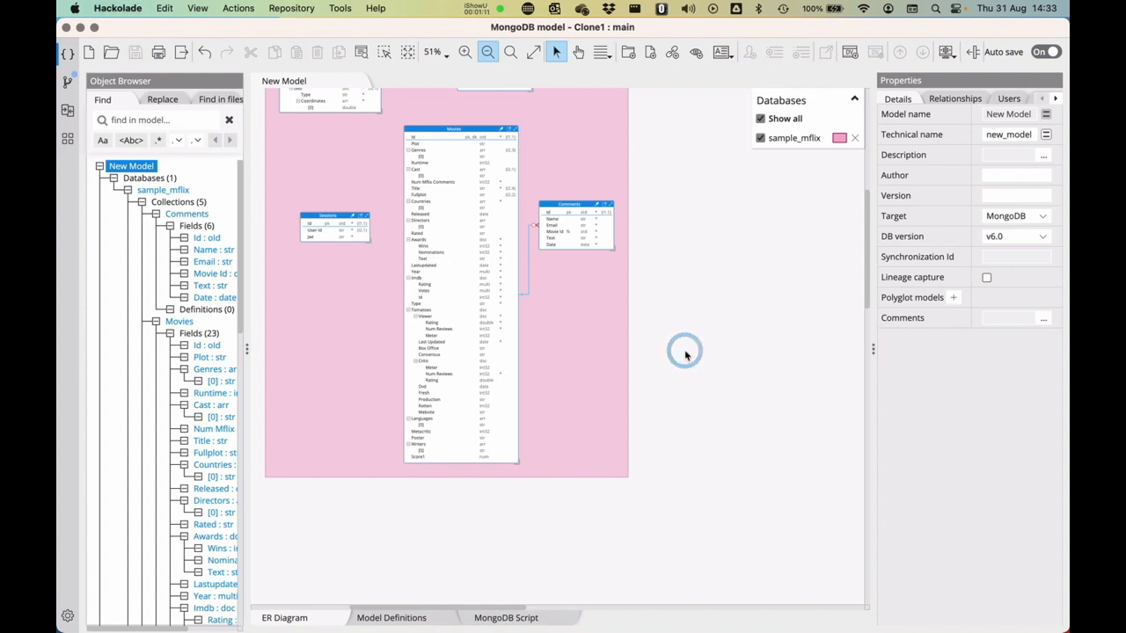
key("super+w")
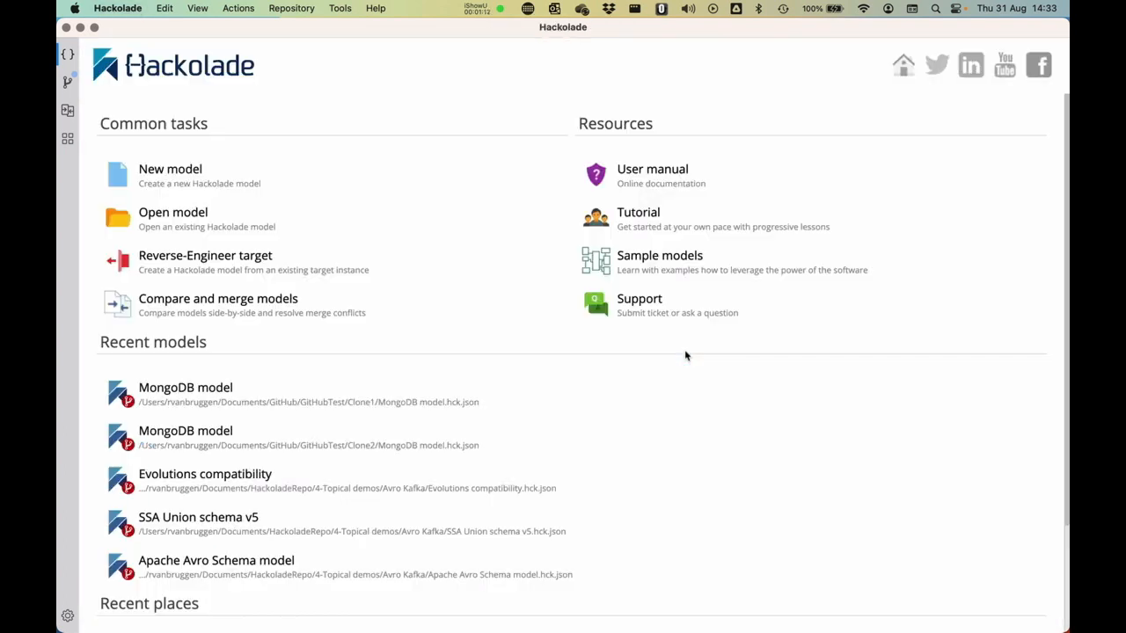
- Commit the local changes in Clone1 on branch main with the message "Added score1 to the Movies entity"
left_click(66, 81)
left_click(129, 200)
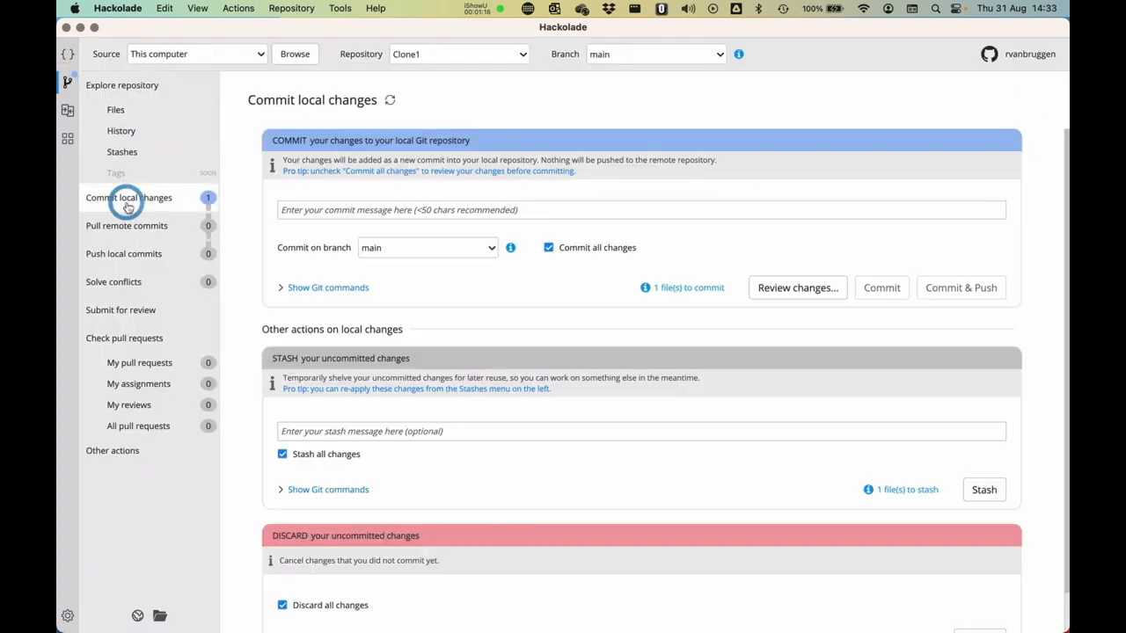
left_click(378, 211)
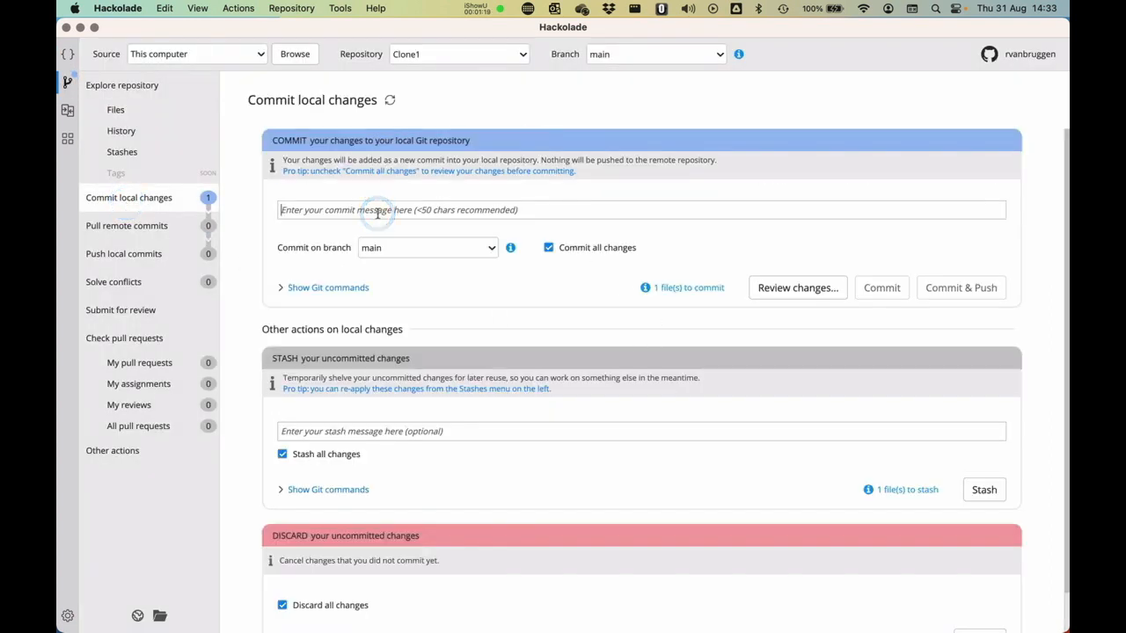
type("Added score1 to the Movies entity")
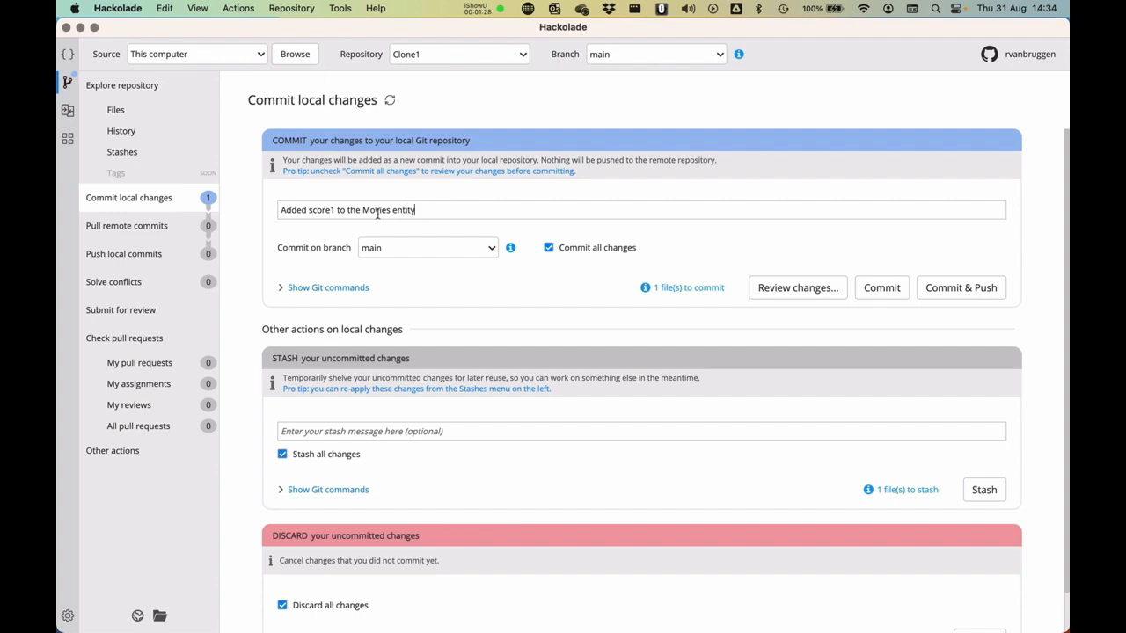
left_click(881, 287)
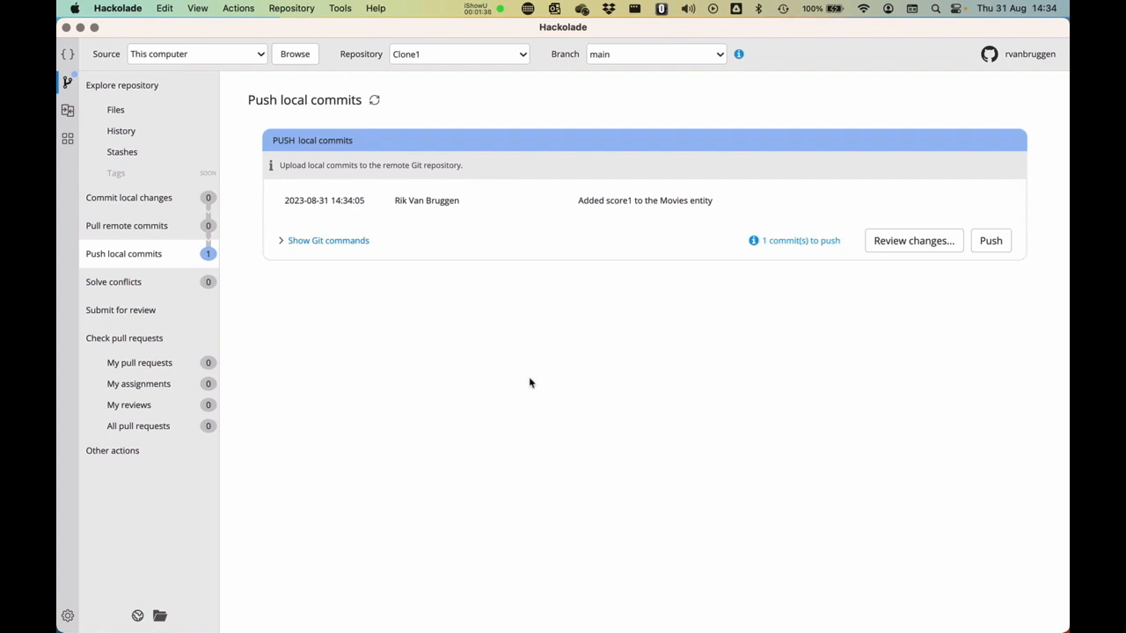
- Switch to the Clone2 repository and open its MongoDB model.hck.json file
left_click(452, 53)
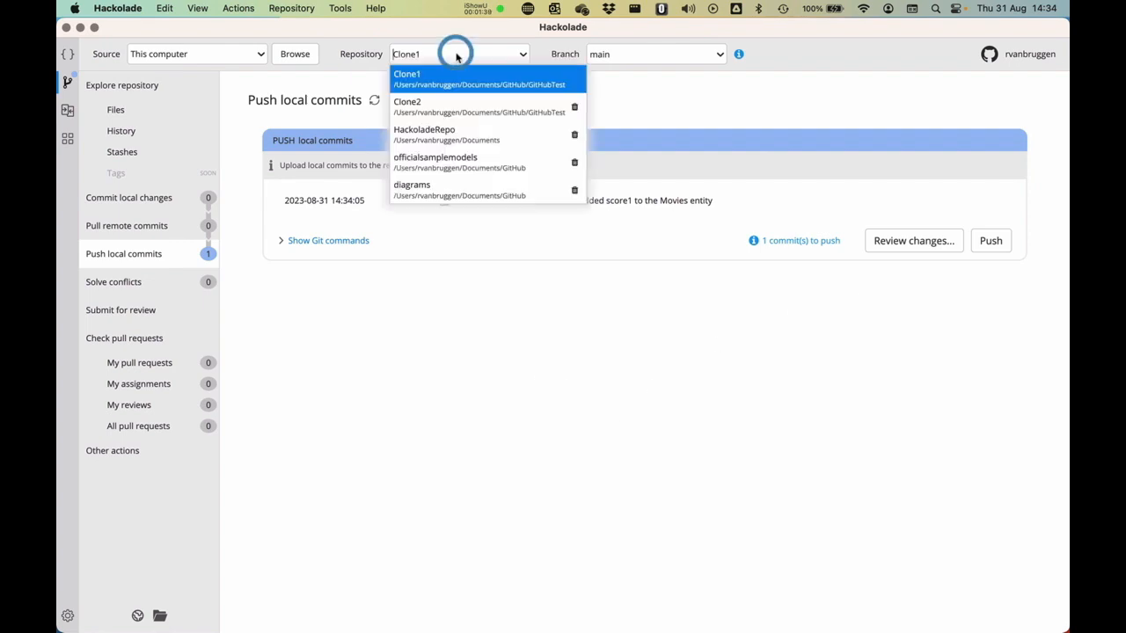
left_click(443, 102)
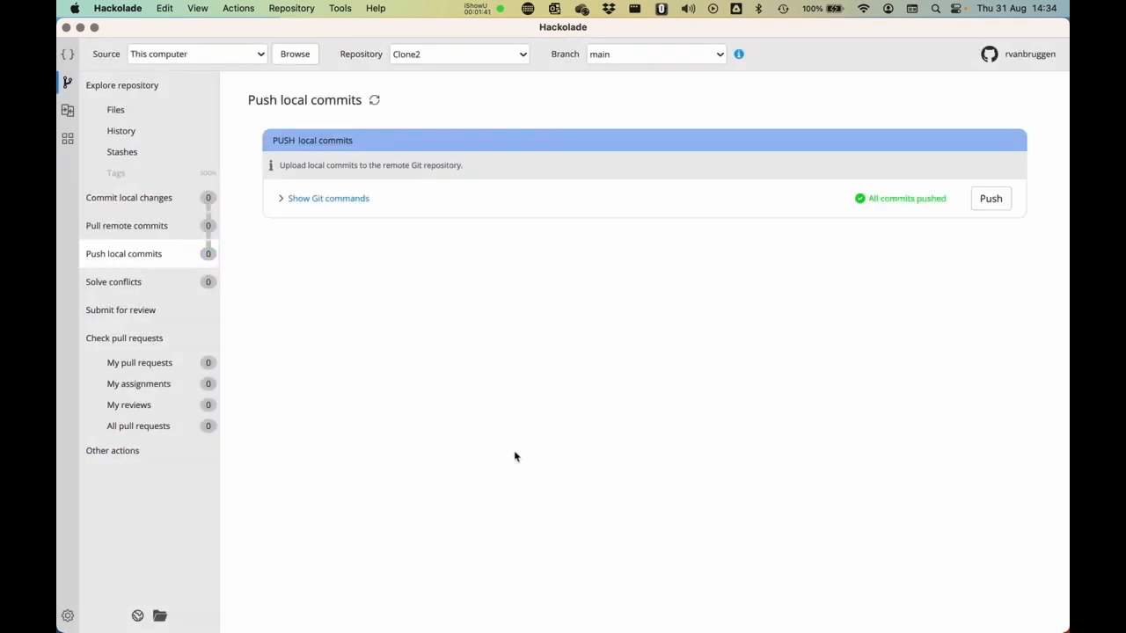
left_click(118, 104)
left_click(539, 353)
left_click(364, 178)
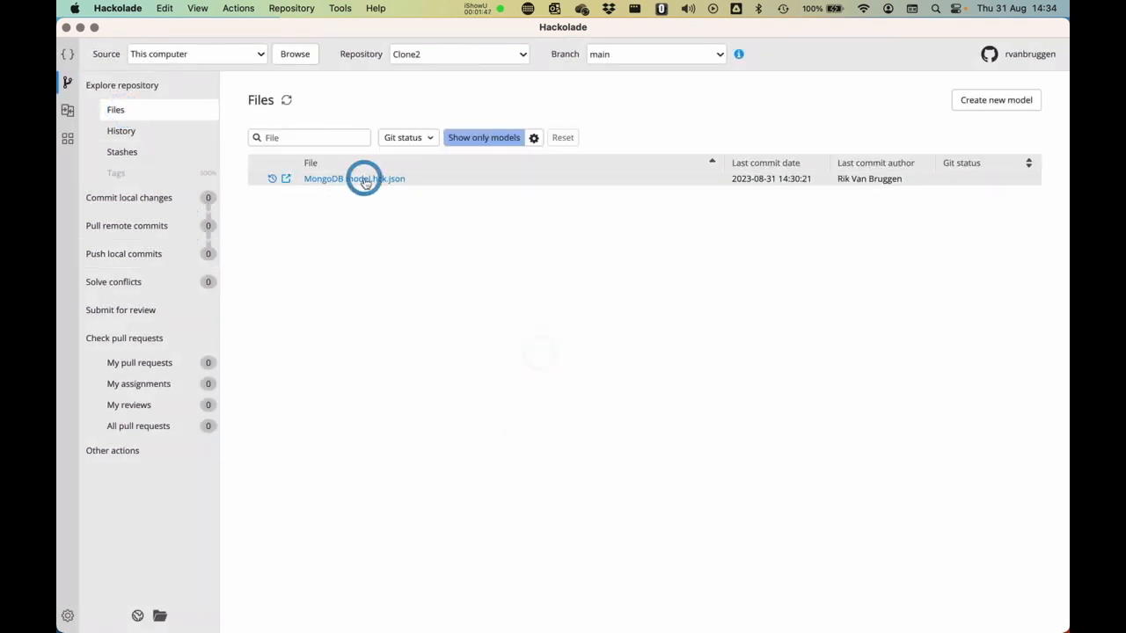
- Add a numeric field named Score2 after Writers in the Movies collection of the Clone2 model and save it
scroll(431, 375, "down", 1)
scroll(431, 375, "up", 3)
scroll(431, 376, "down", 2)
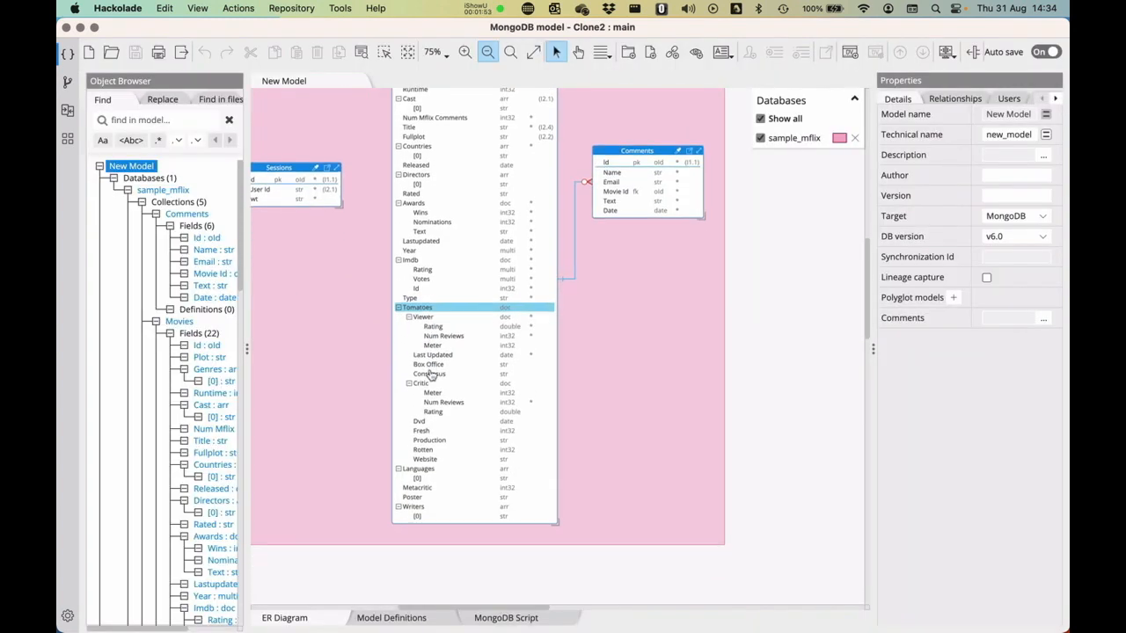
left_click(418, 510)
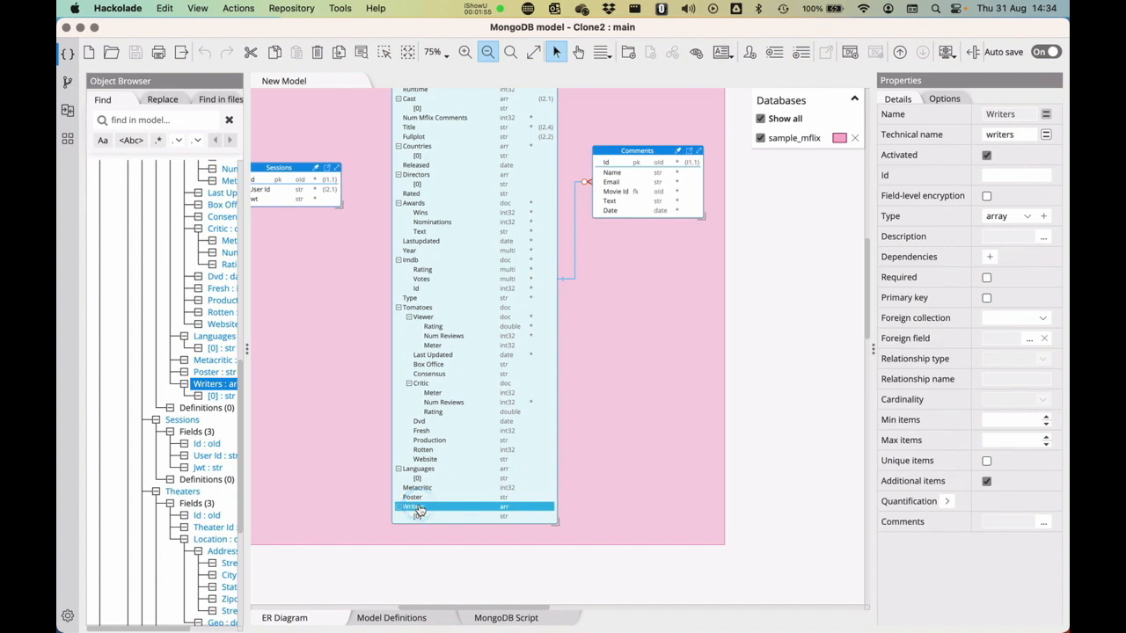
key("Return")
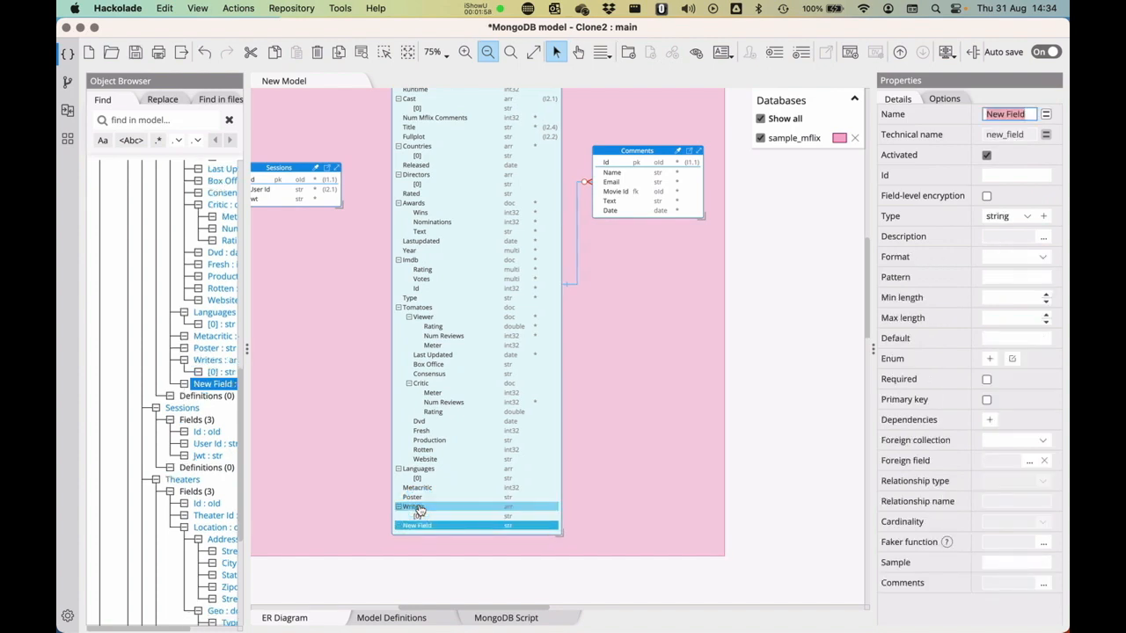
type("SCore2")
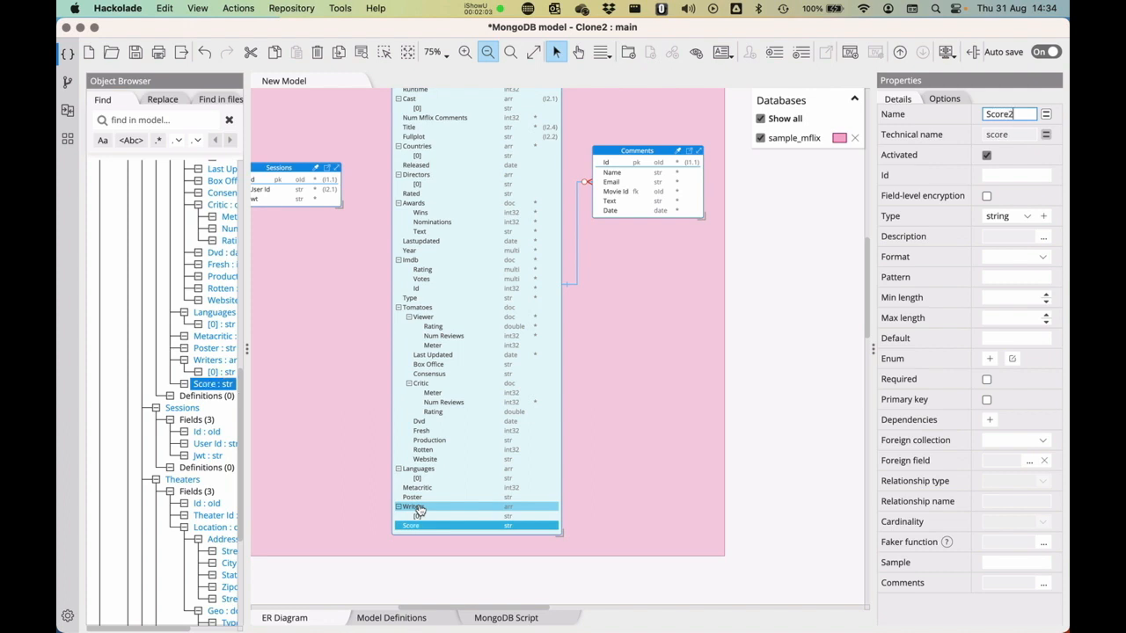
left_click(1026, 216)
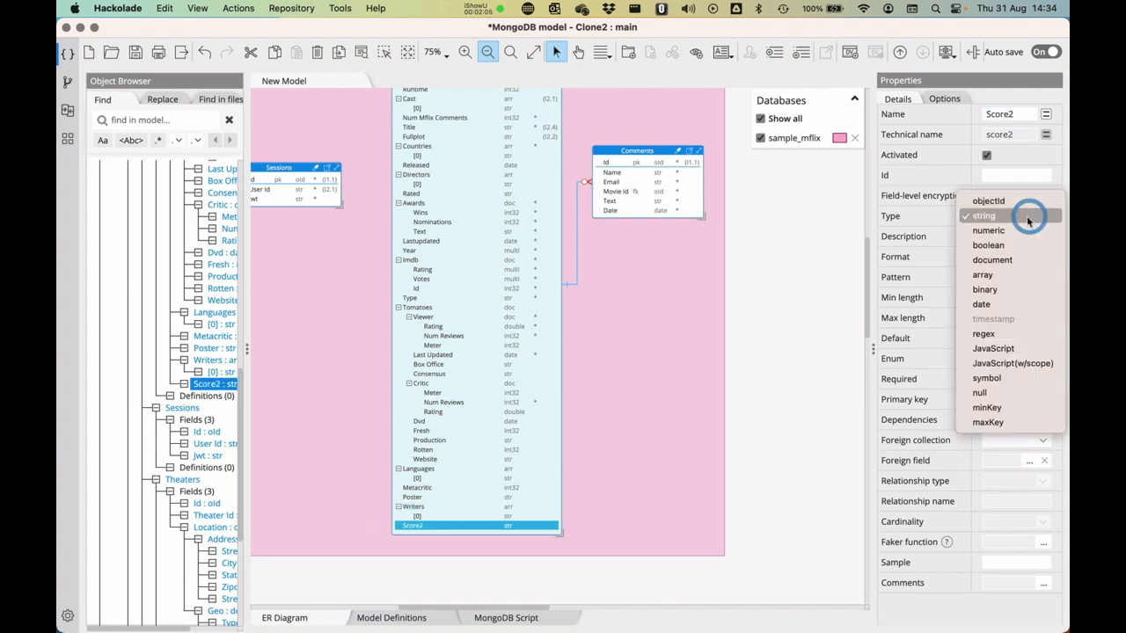
left_click(1007, 228)
left_click(761, 320)
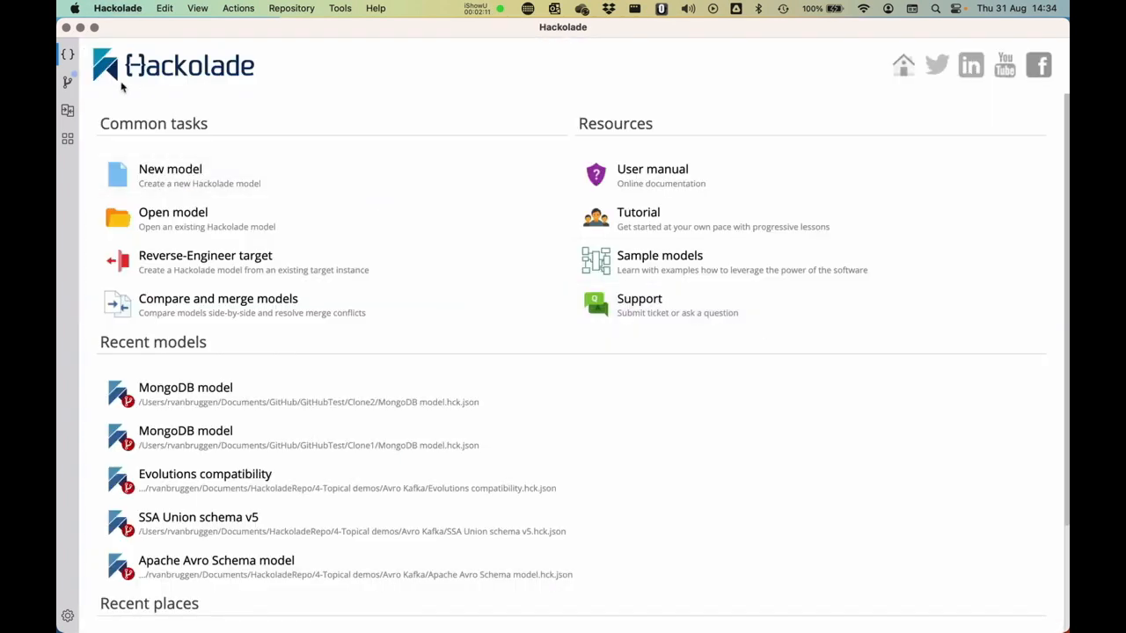
- Commit and push the Clone2 changes on branch main with the message "Adding Score2 to the Movies Entity"
left_click(68, 81)
left_click(157, 197)
left_click(355, 210)
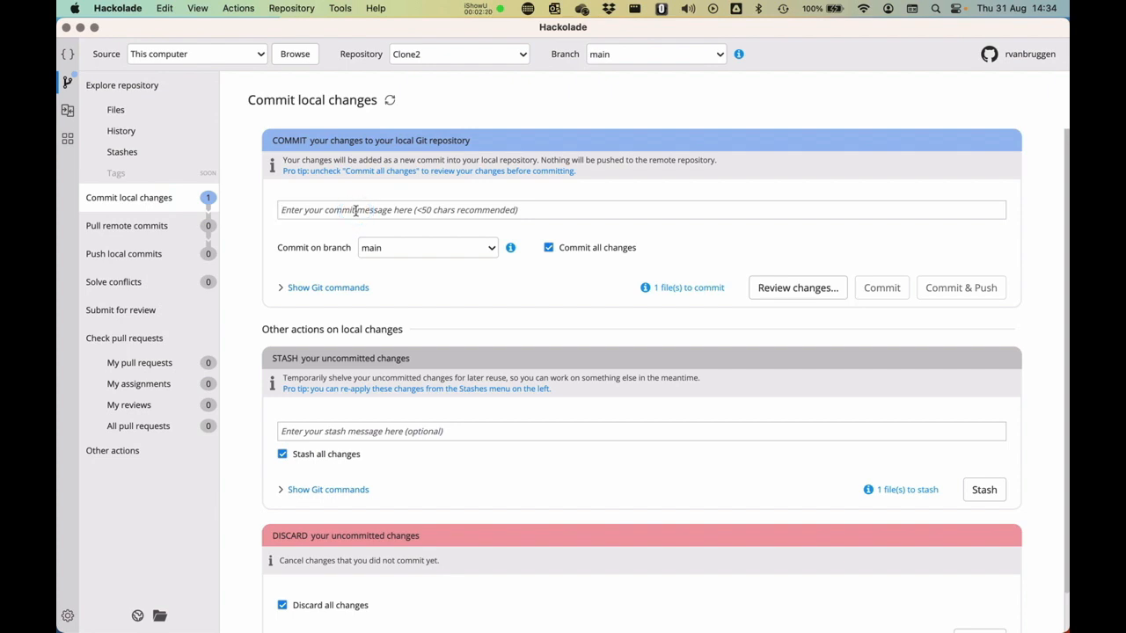
type("A")
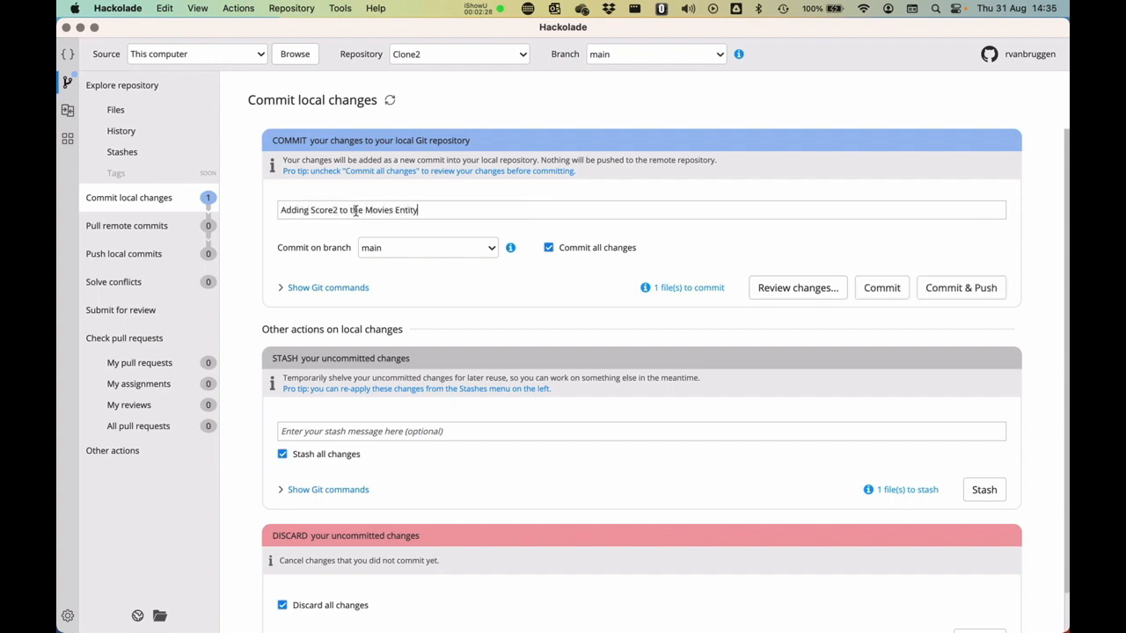
left_click(963, 287)
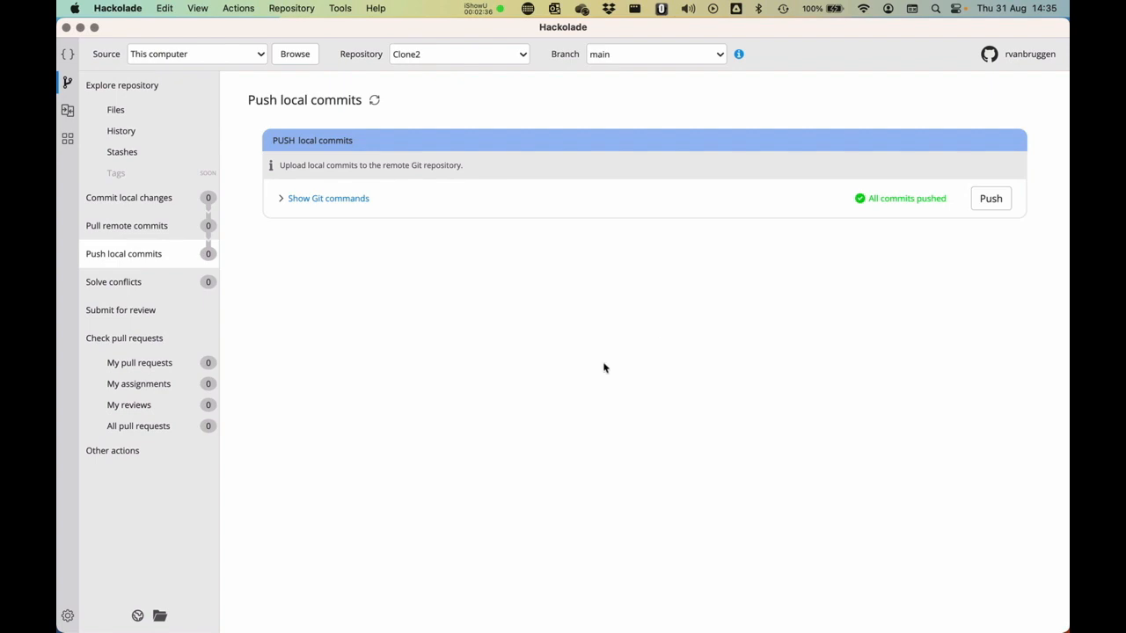
- Switch back to the Clone1 repository and pull the remote commits into branch main
left_click(67, 53)
left_click(68, 81)
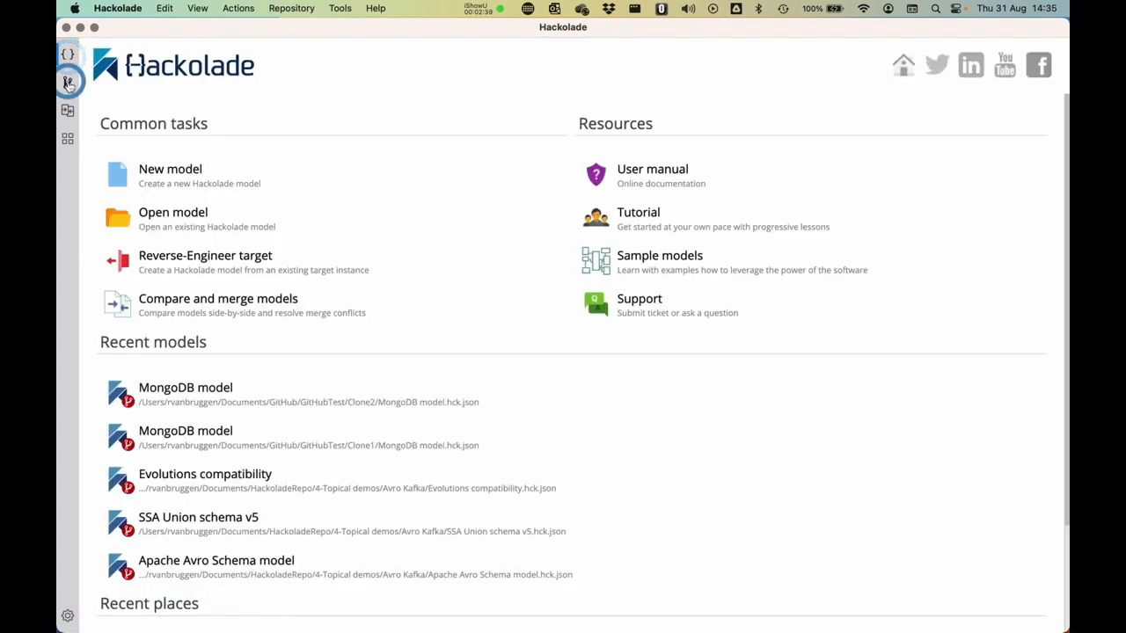
left_click(420, 54)
left_click(427, 100)
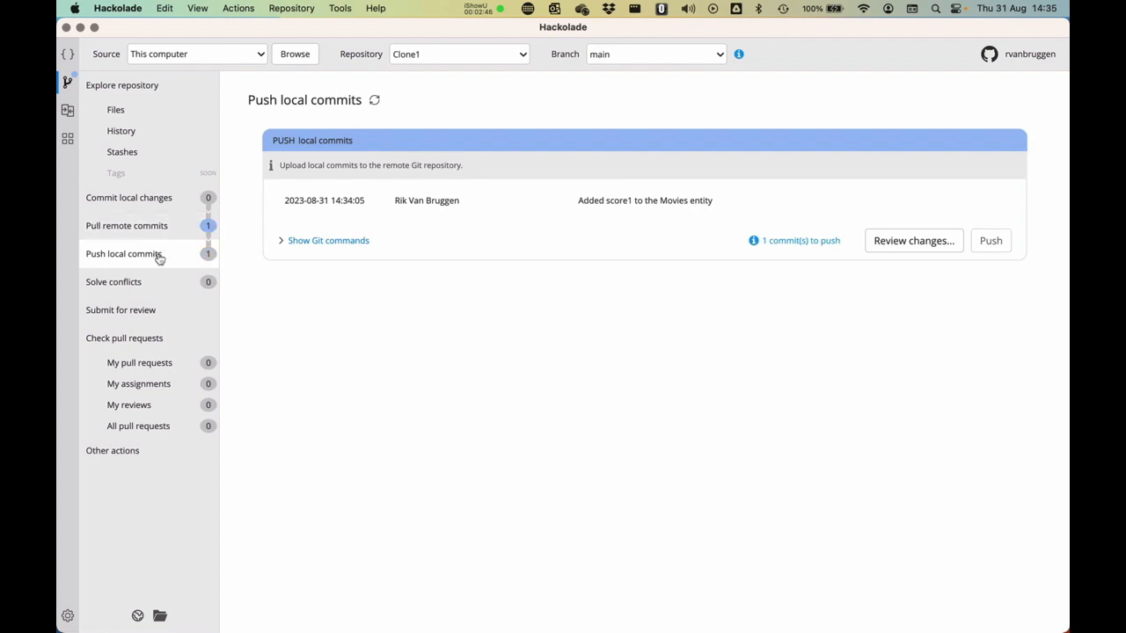
left_click(142, 228)
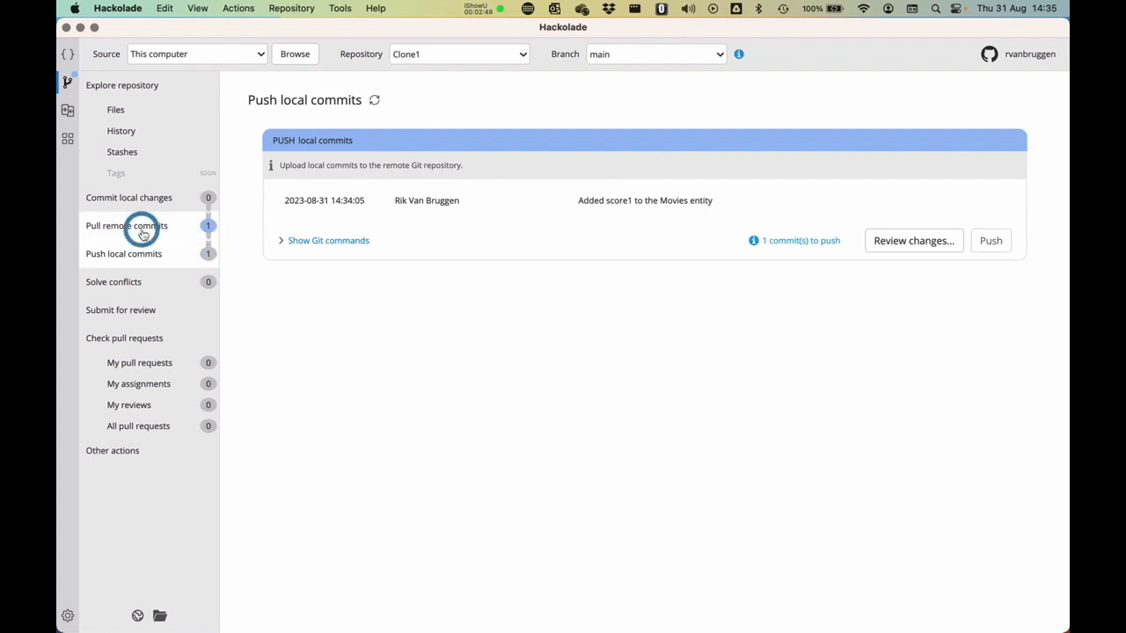
left_click(992, 241)
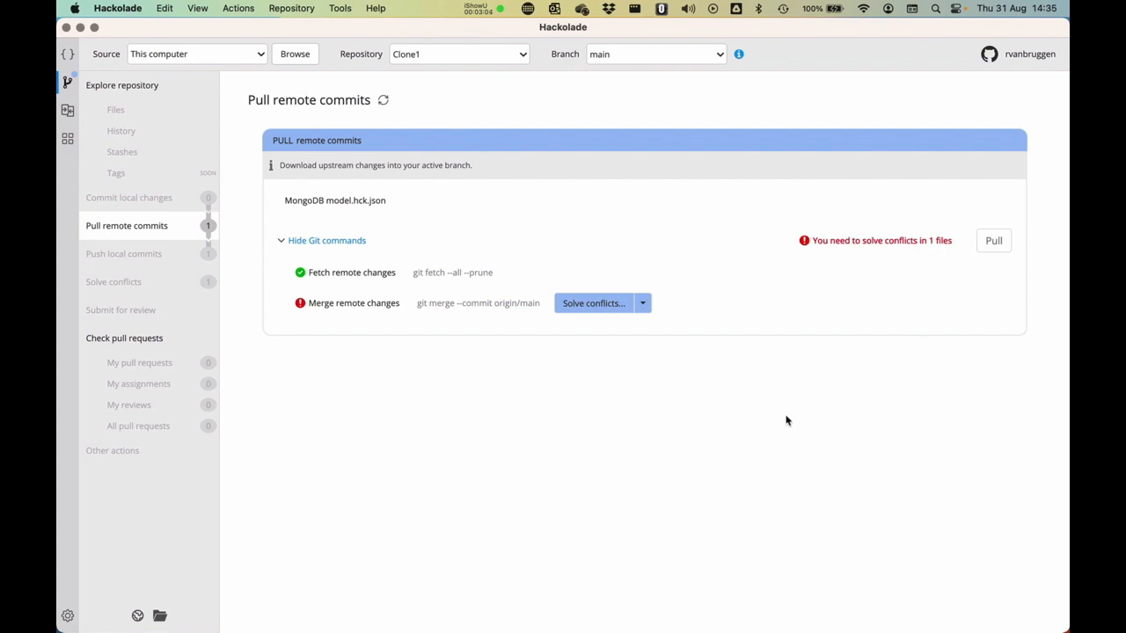
- Open the conflict comparison for MongoDB model.hck.json and examine the Score1 and Score2 fields of Movies in the merged model
left_click(595, 305)
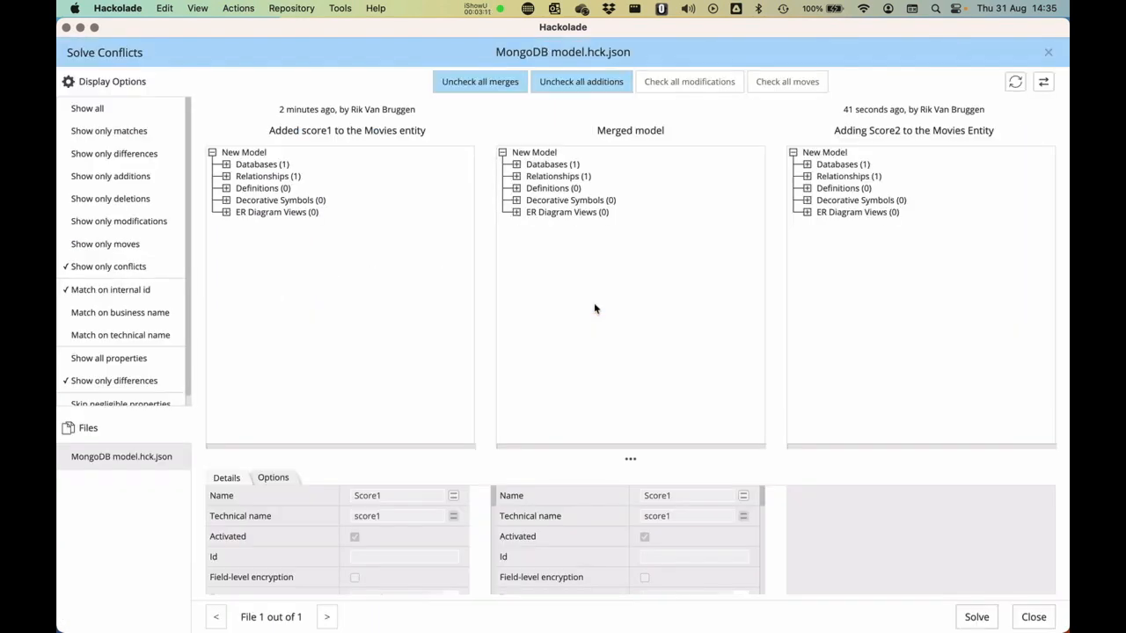
left_click(547, 188)
left_click(278, 128)
left_click(518, 166)
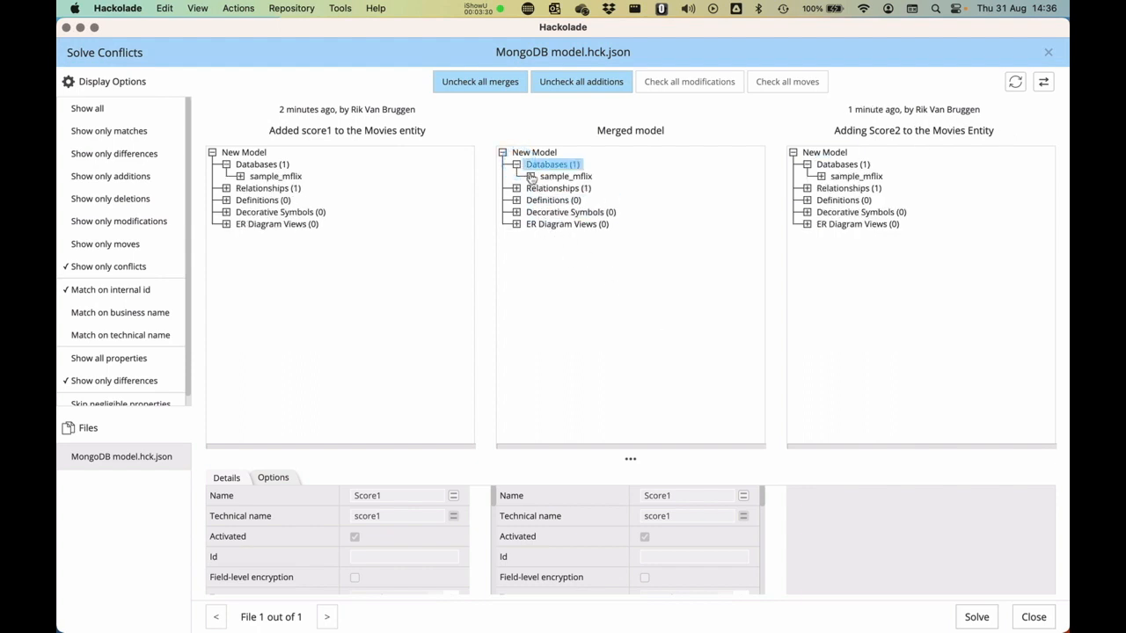
left_click(530, 176)
left_click(545, 189)
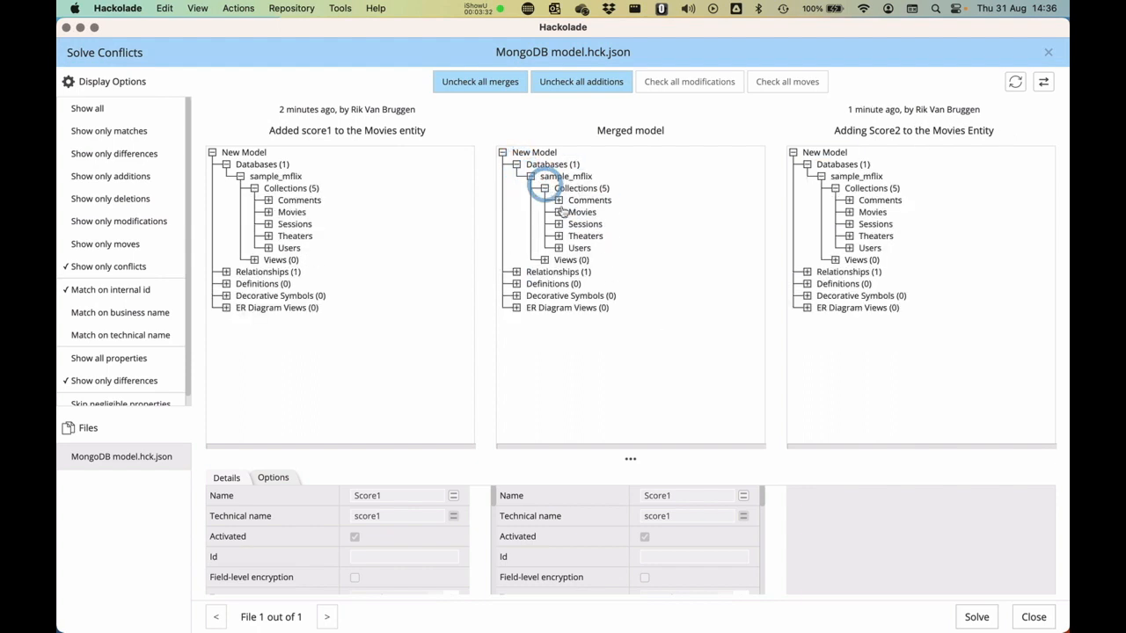
left_click(558, 212)
left_click(573, 224)
scroll(618, 227, "down", 5)
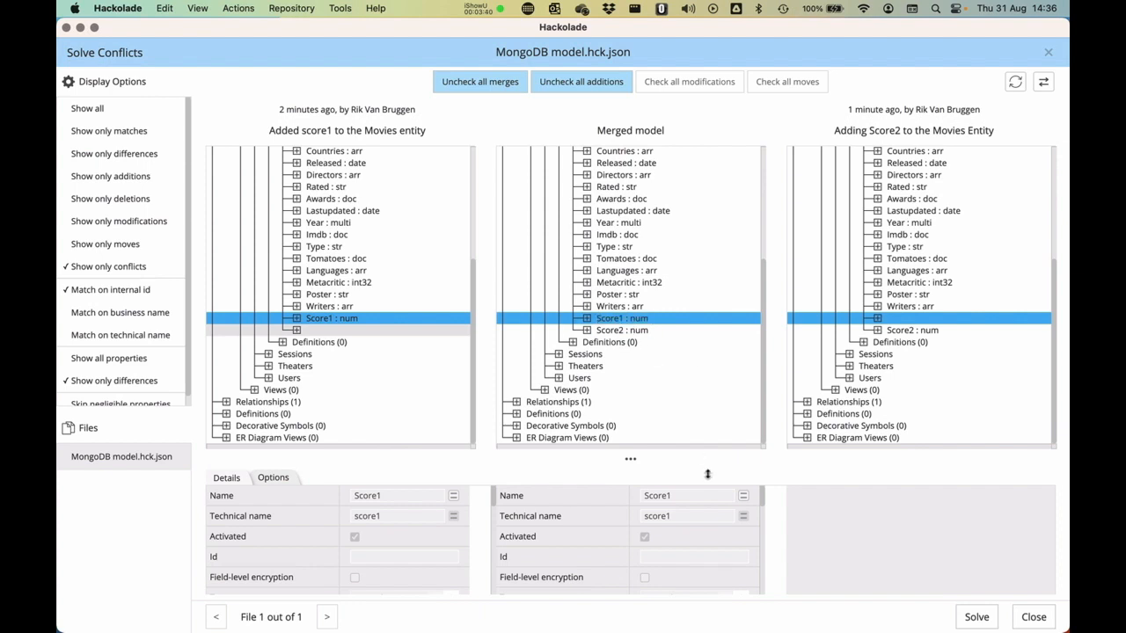
left_click(622, 315)
left_click(628, 329)
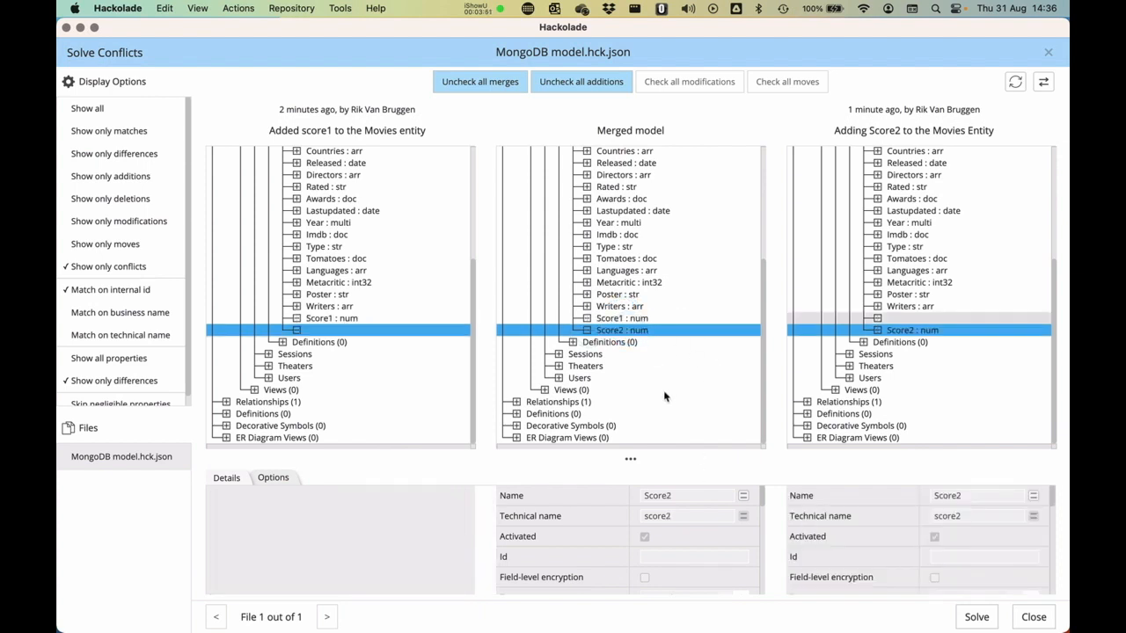
scroll(625, 515, "down", 10)
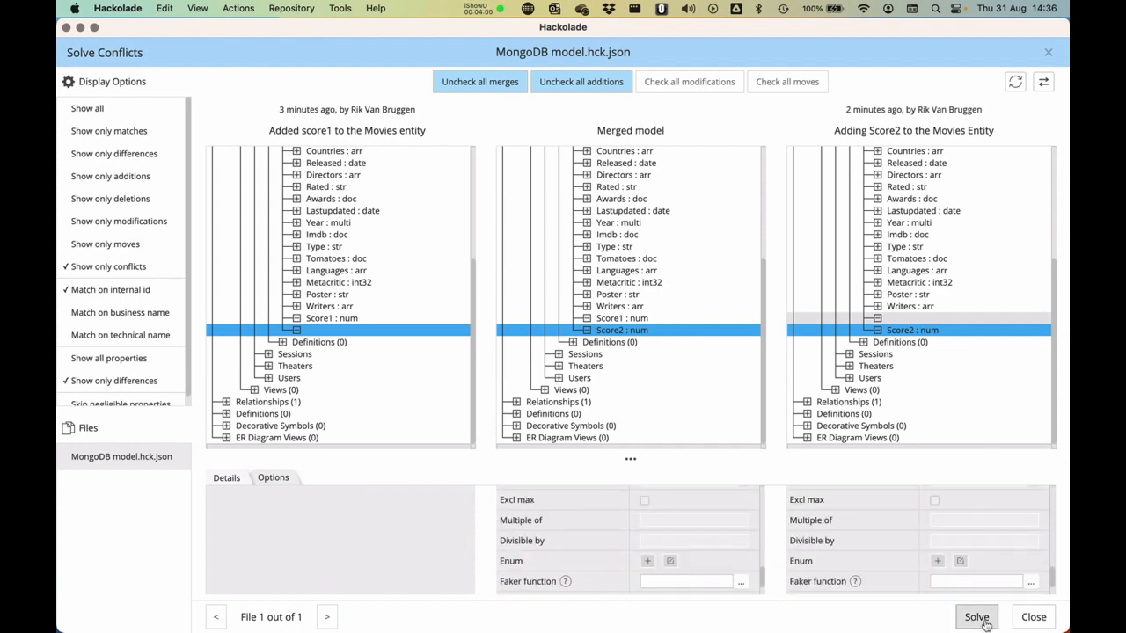
- Solve the conflict with the merged model as proposed and push Clone1's local commits to the remote repository
left_click(984, 620)
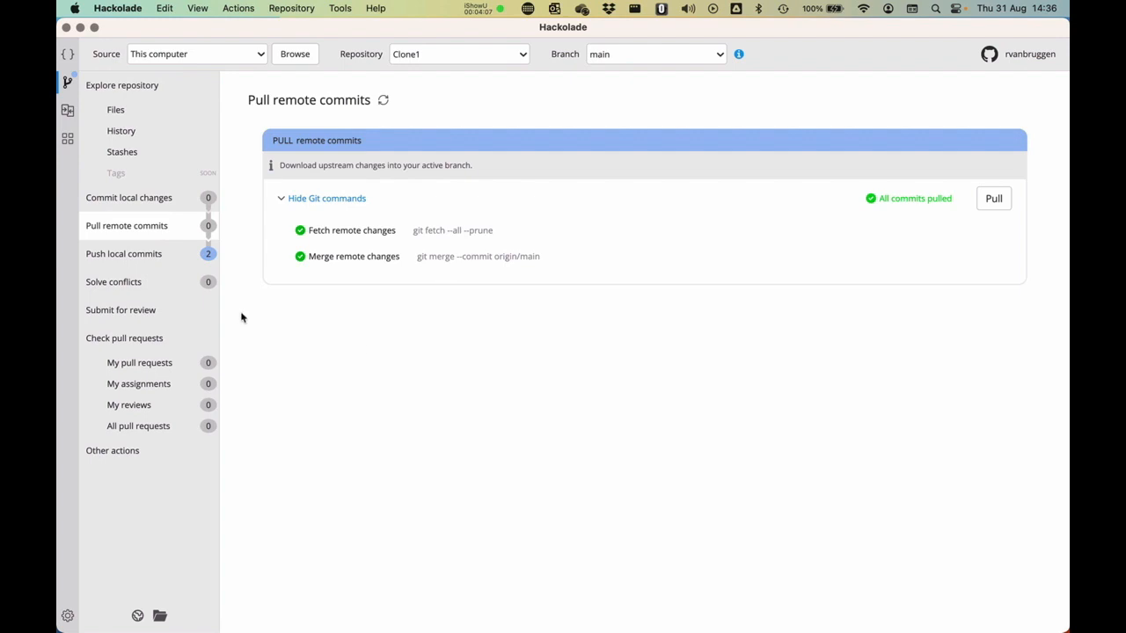
left_click(123, 254)
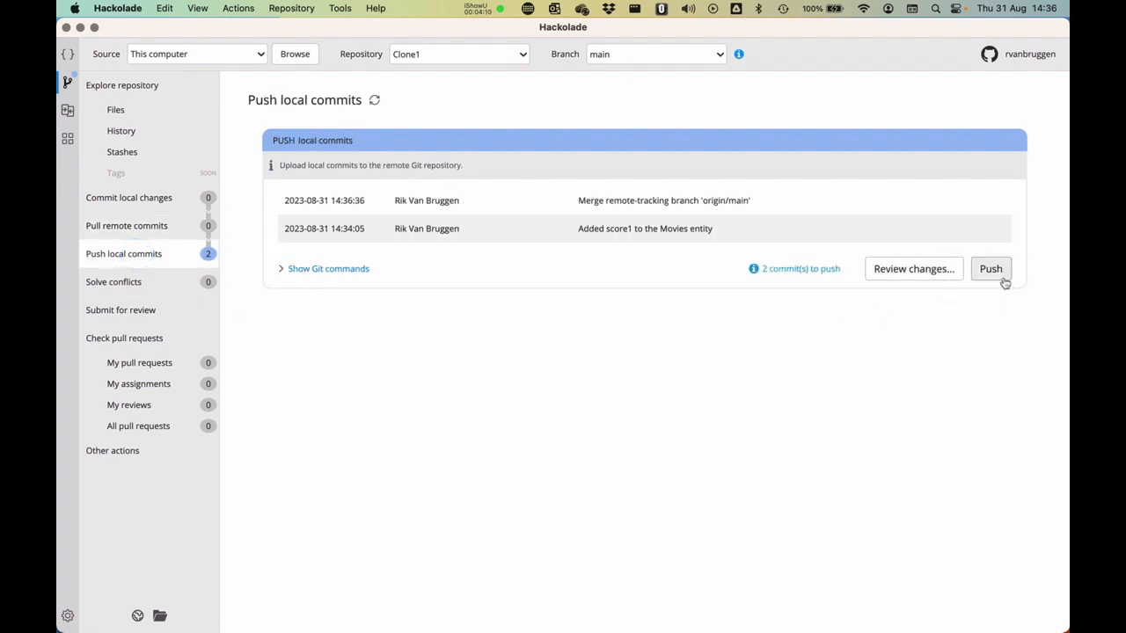
left_click(996, 273)
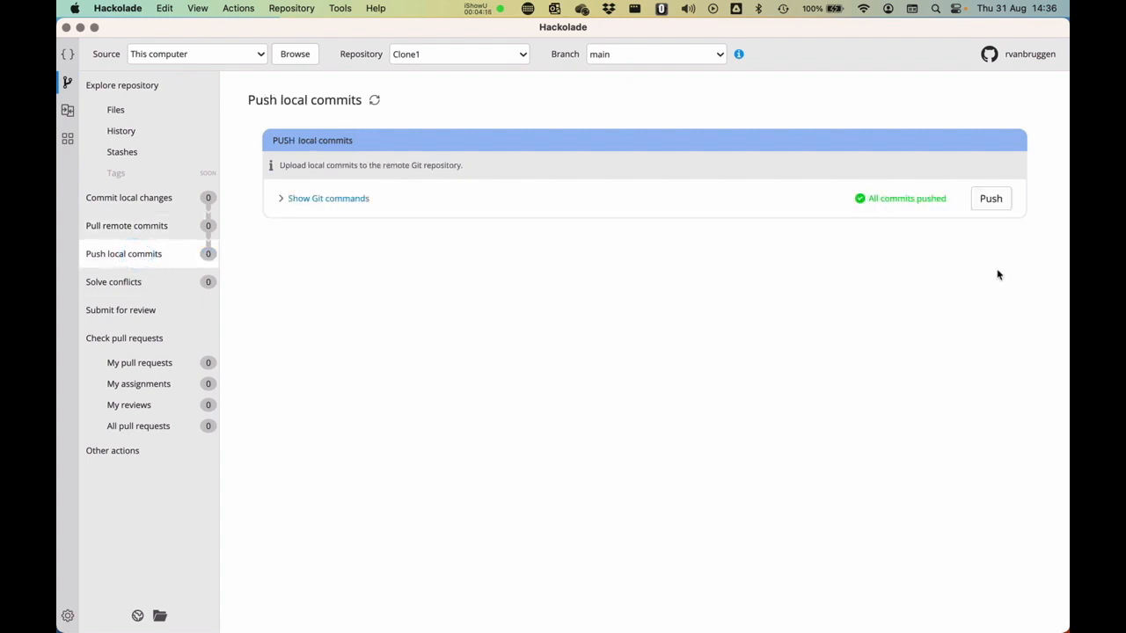
- Open MongoDB model.hck.json from the Clone1 repository files to view the merged model
left_click(110, 109)
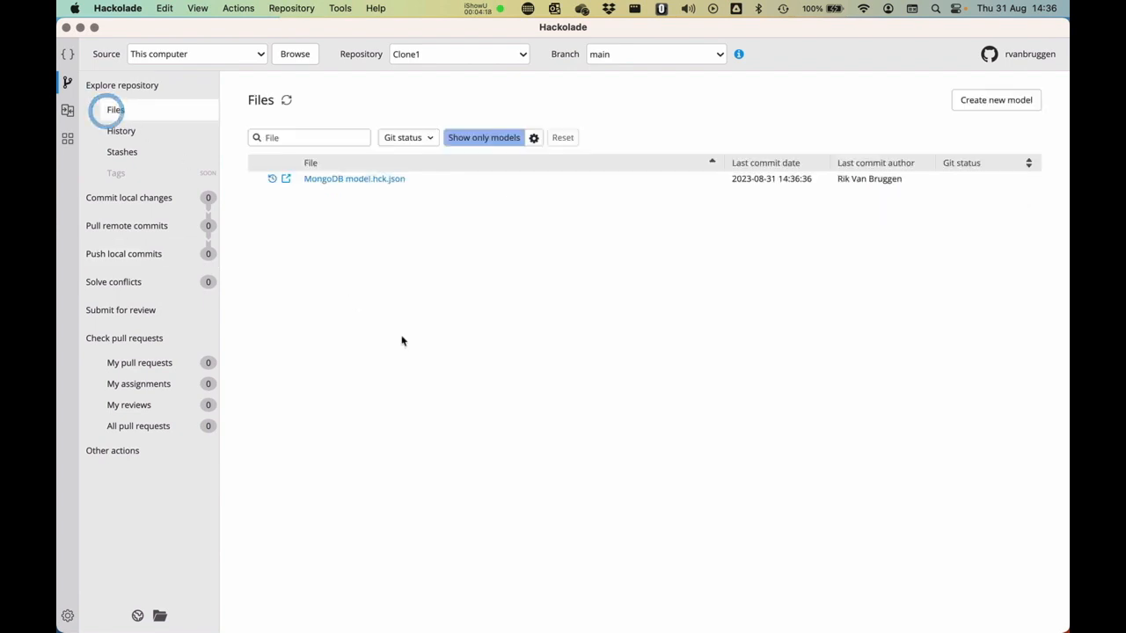
left_click(372, 180)
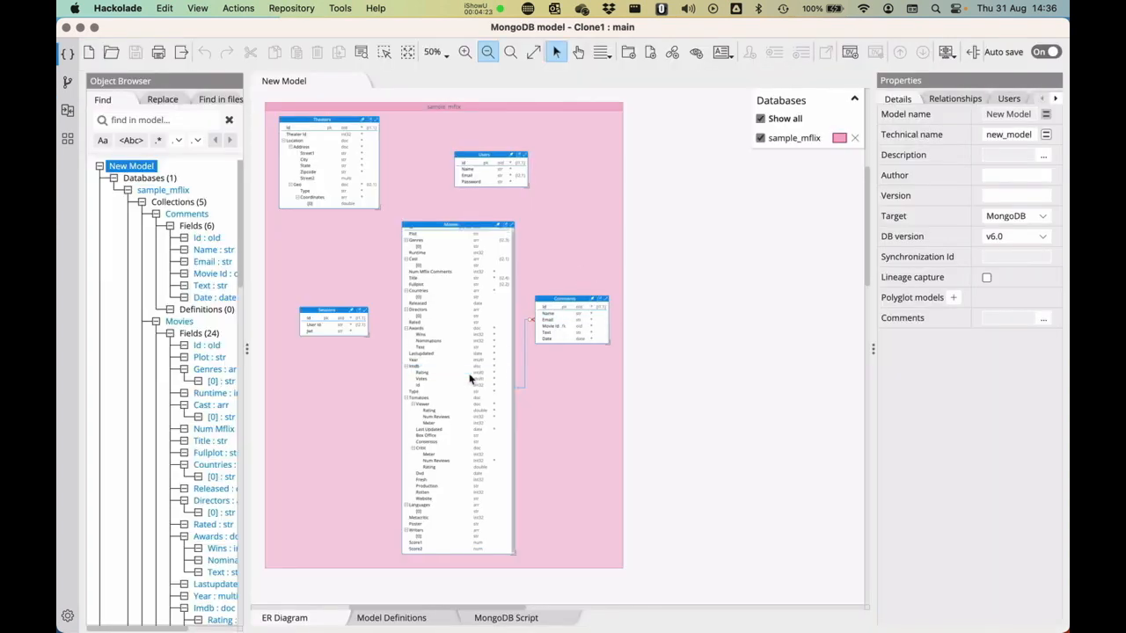
- Inspect the Score1 and Score2 fields of the Movies collection in Clone1's merged model, and close the model
left_click(428, 544)
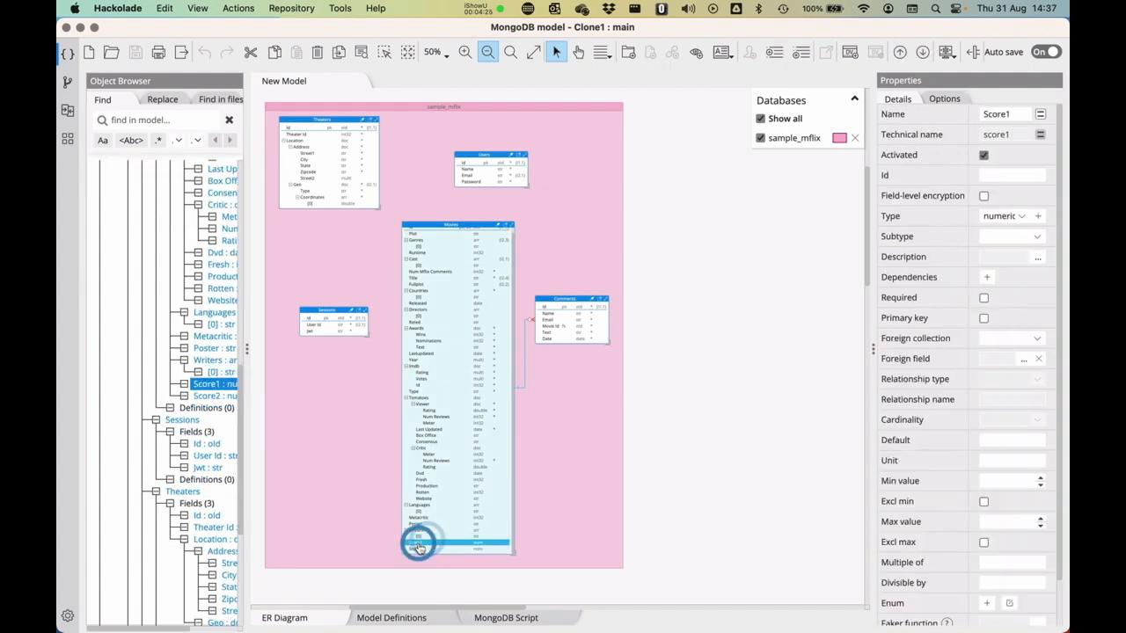
left_click(419, 549)
left_click(418, 542)
left_click(418, 549)
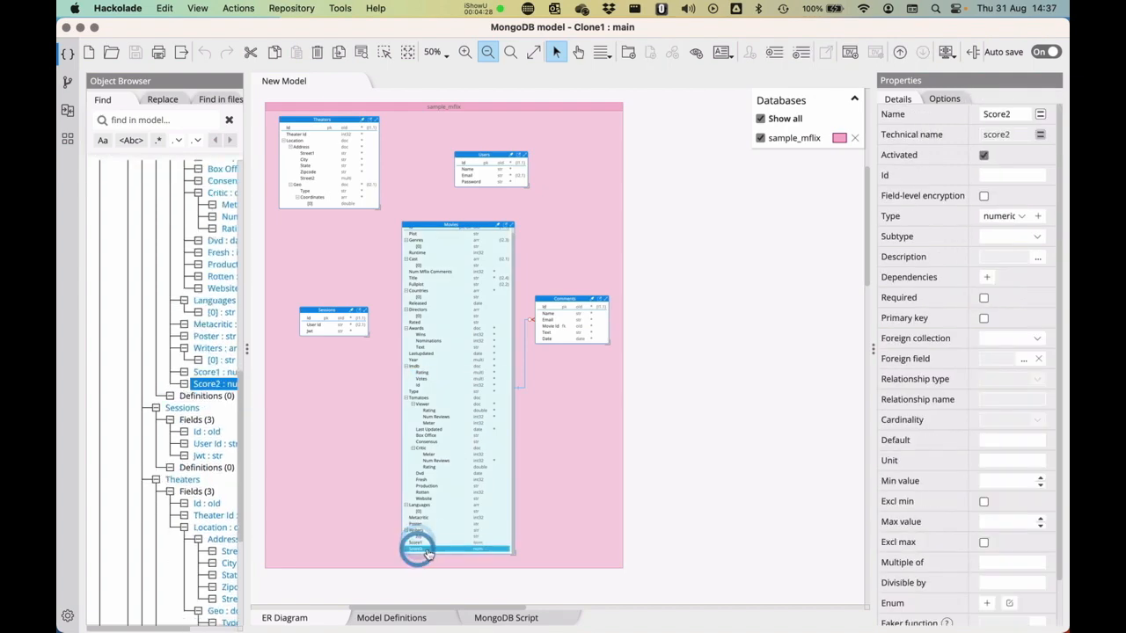
left_click(708, 405)
key("super+w")
- Return to the Git repository view and switch the active repository to Clone2
left_click(69, 81)
left_click(440, 54)
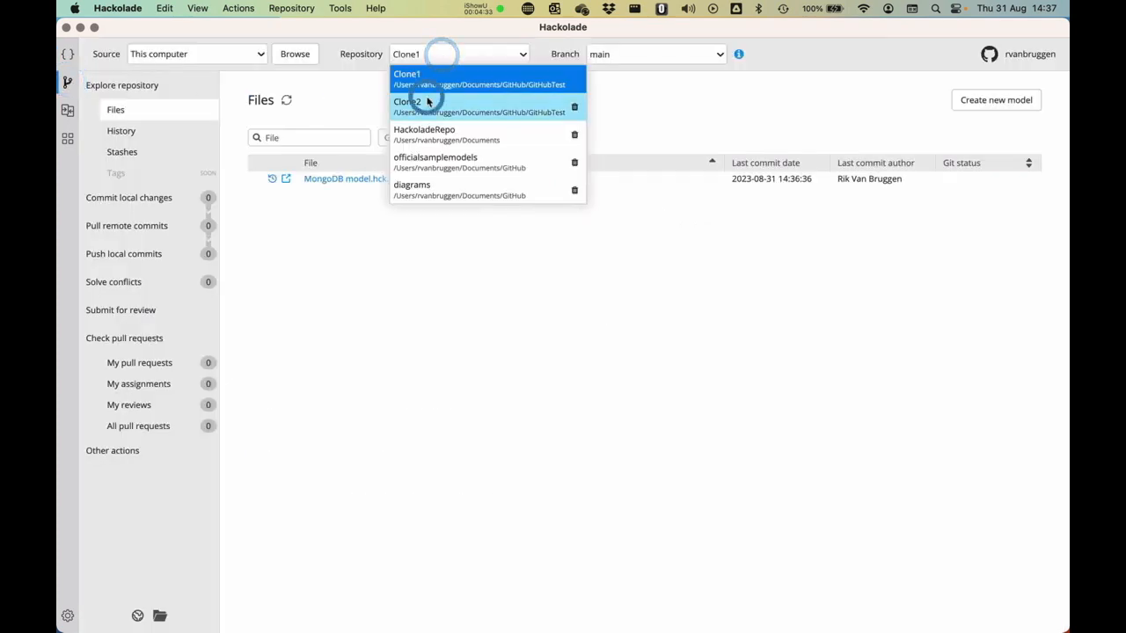
left_click(427, 100)
- Inspect the last field of Movies in Clone2's MongoDB model.hck.json and close the model
left_click(337, 179)
scroll(428, 396, "down", 3)
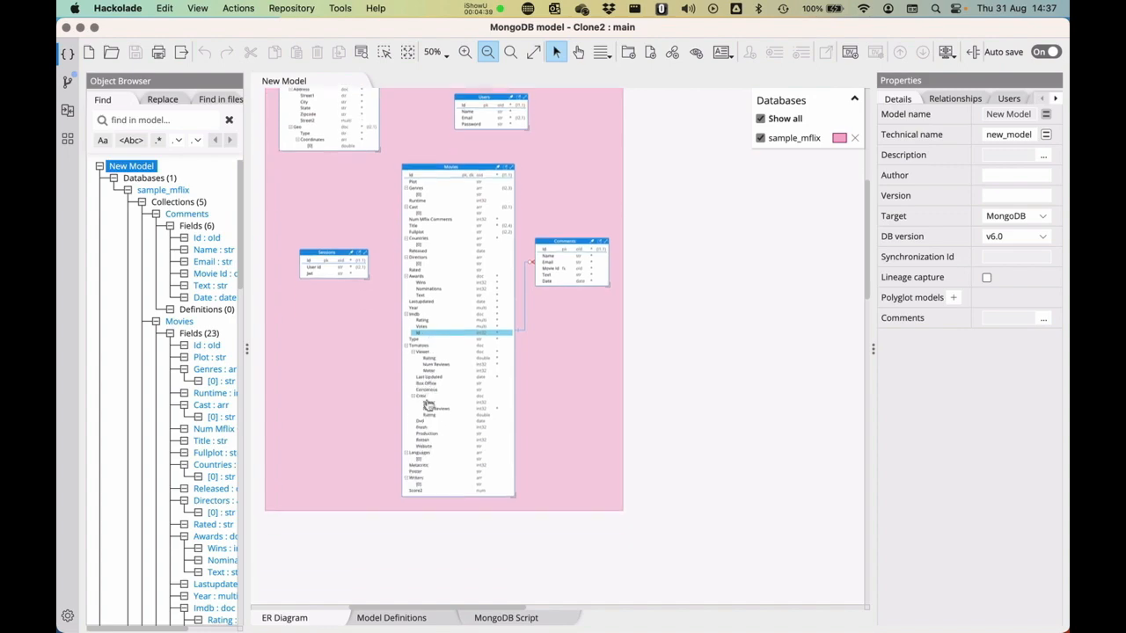
left_click(421, 494)
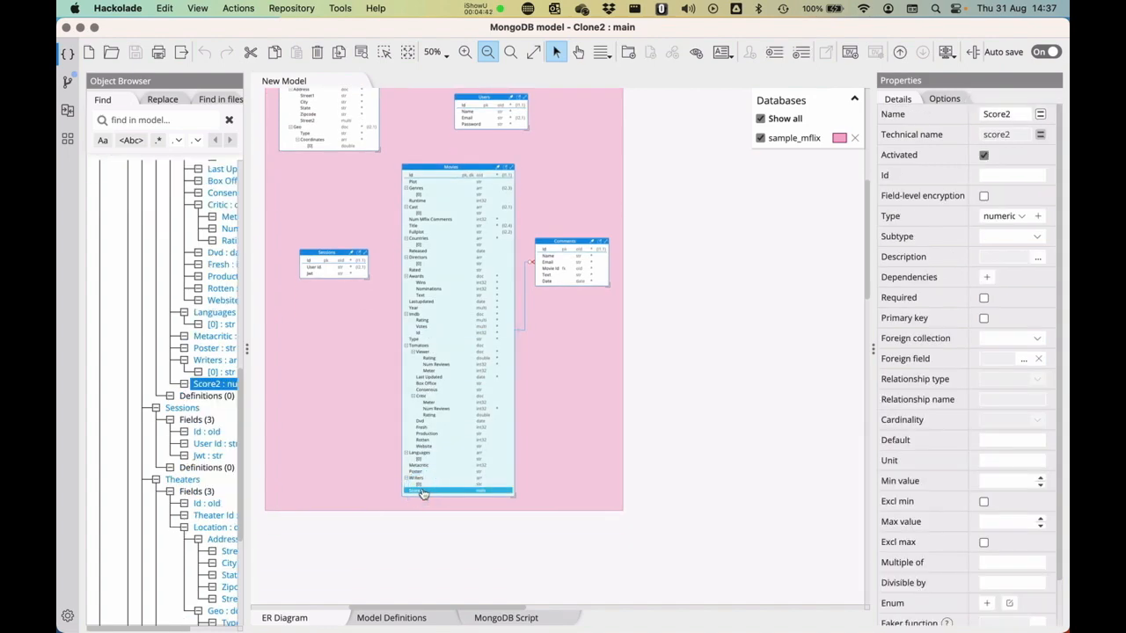
key("super+w")
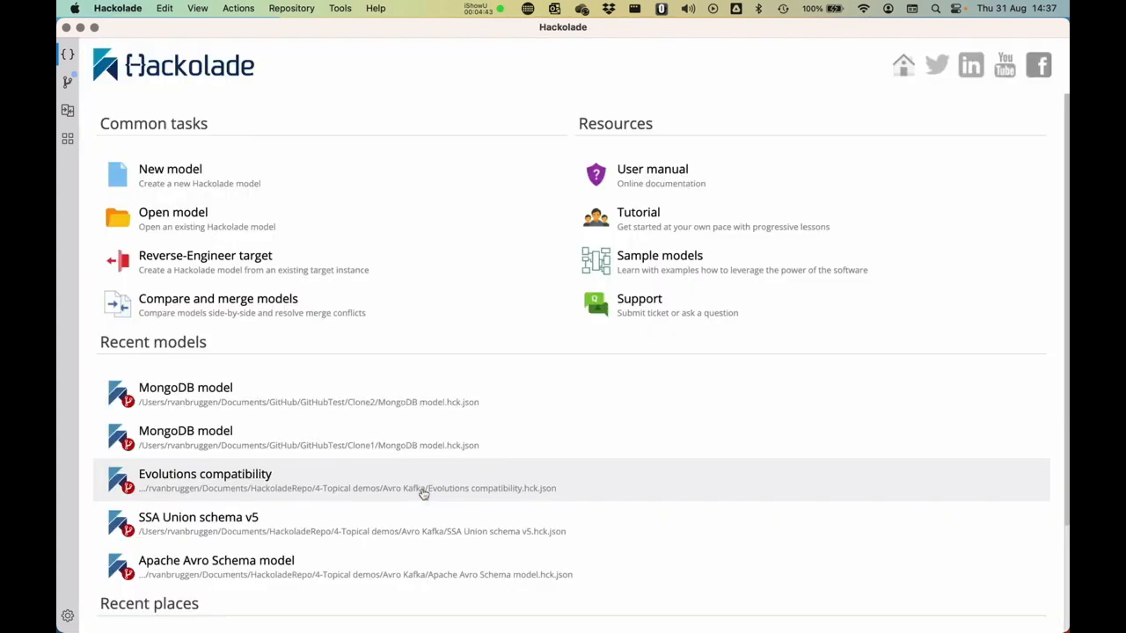
- Pull the remote commits into branch main of the Clone2 repository
left_click(72, 83)
left_click(132, 229)
left_click(995, 269)
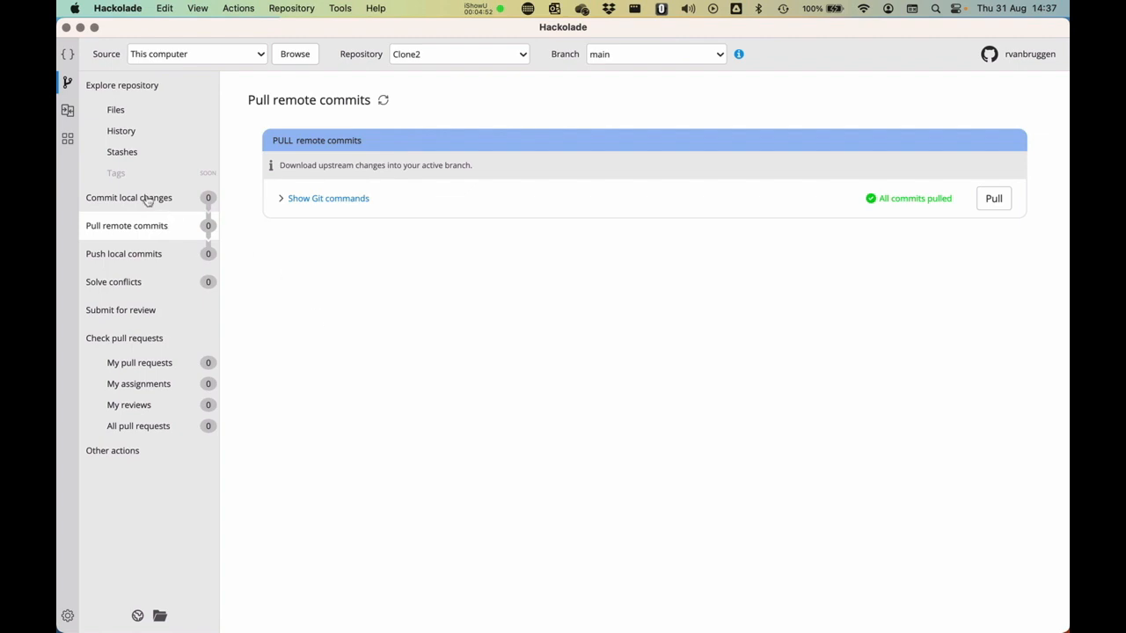
- Reopen MongoDB model.hck.json from the Clone2 repository files and examine the Score1 and Score2 fields of Movies
left_click(121, 106)
left_click(441, 339)
left_click(363, 179)
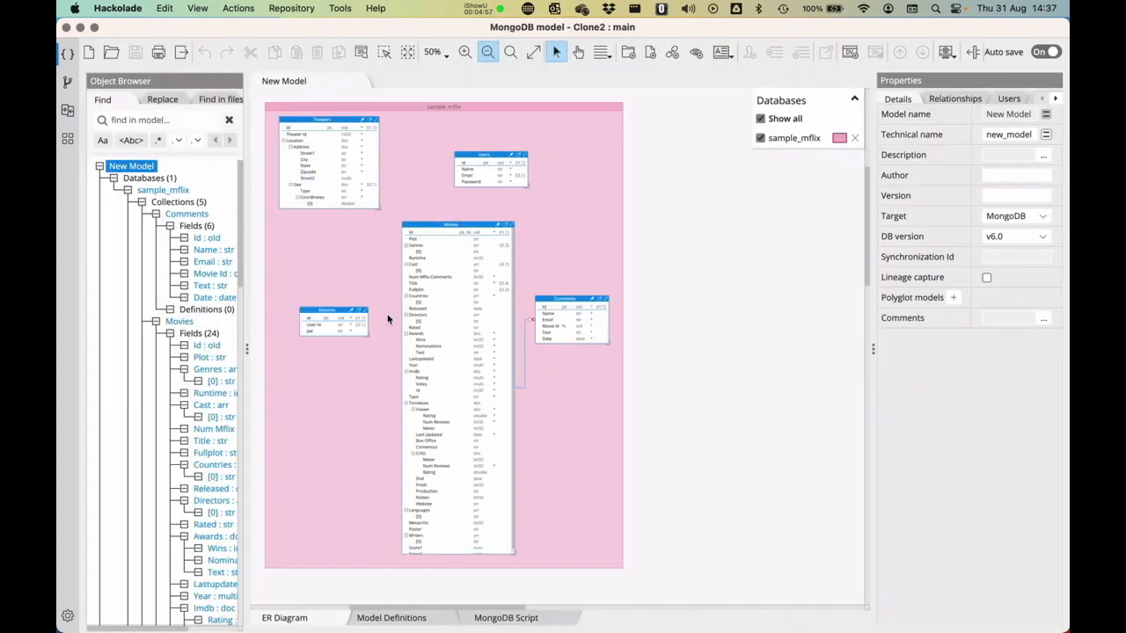
scroll(426, 457, "down", 1)
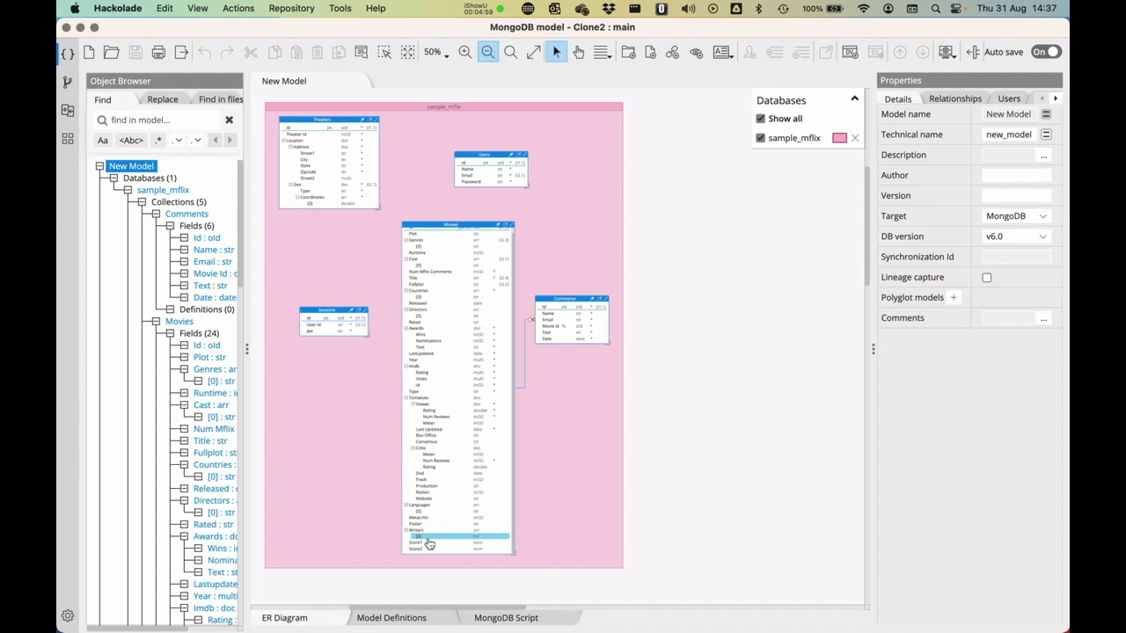
left_click(425, 536)
left_click(422, 542)
left_click(420, 549)
left_click(569, 439)
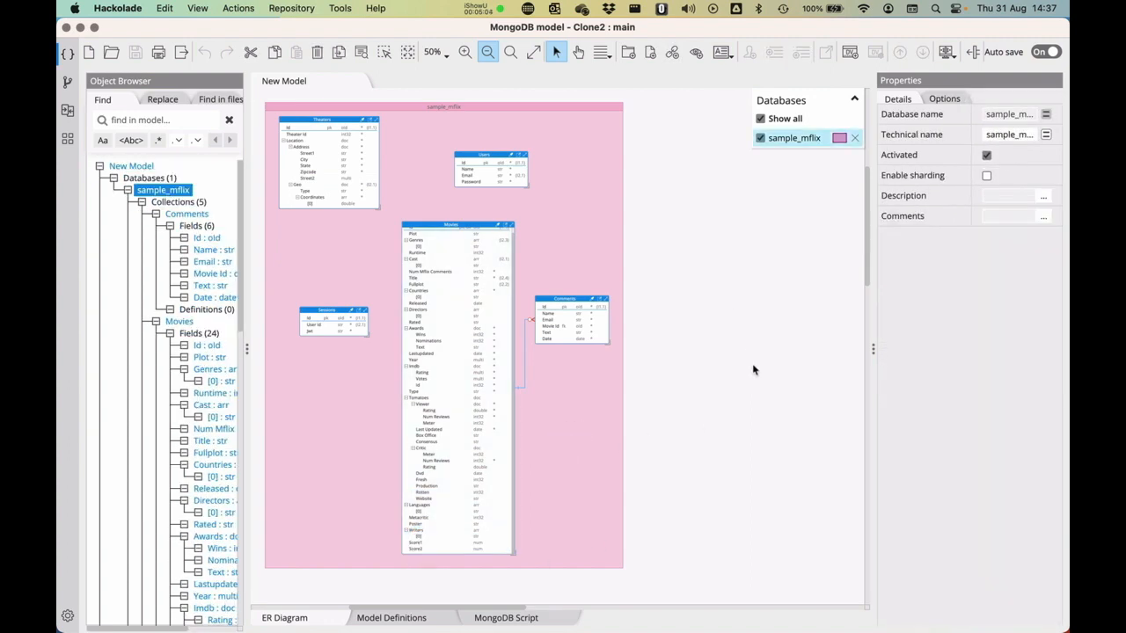